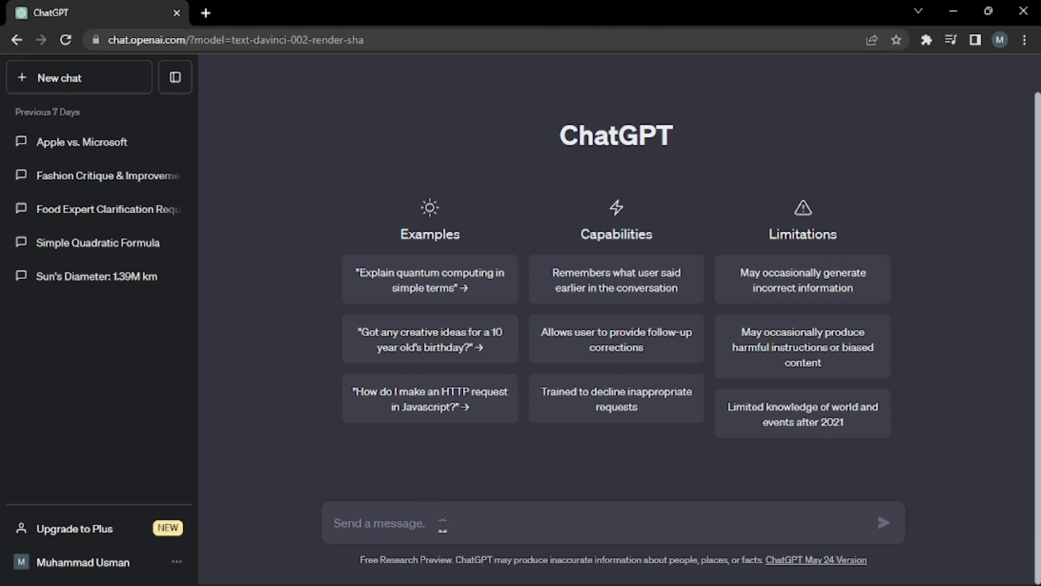
Ask ChatGPT what reverse prompt engineering is and read its four-step explanation
type("Let's talk about reverse prompt engineering. By reverse prompt engineering, I mean creating a prompt from a given text")
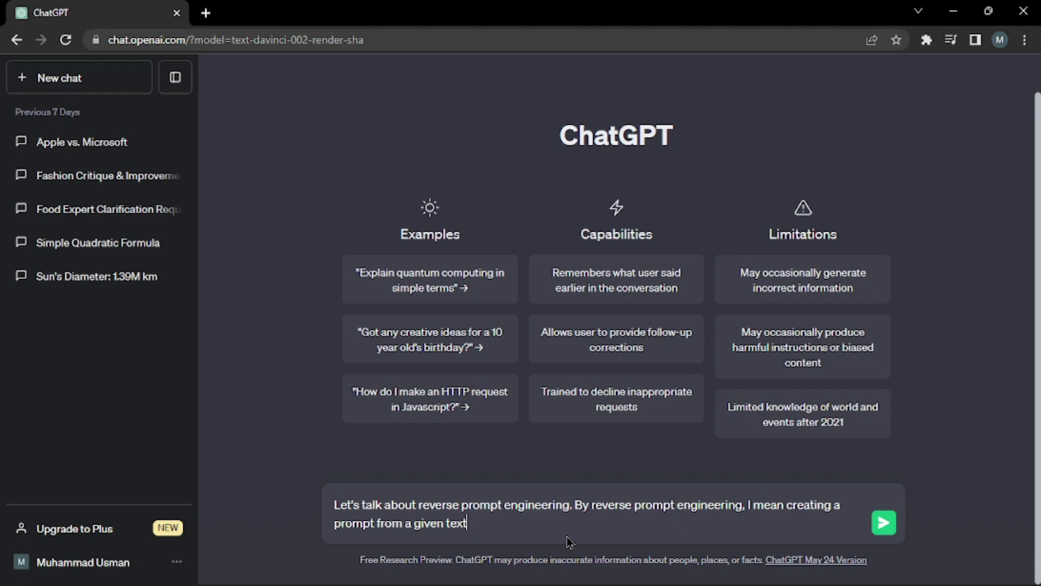
key("Return")
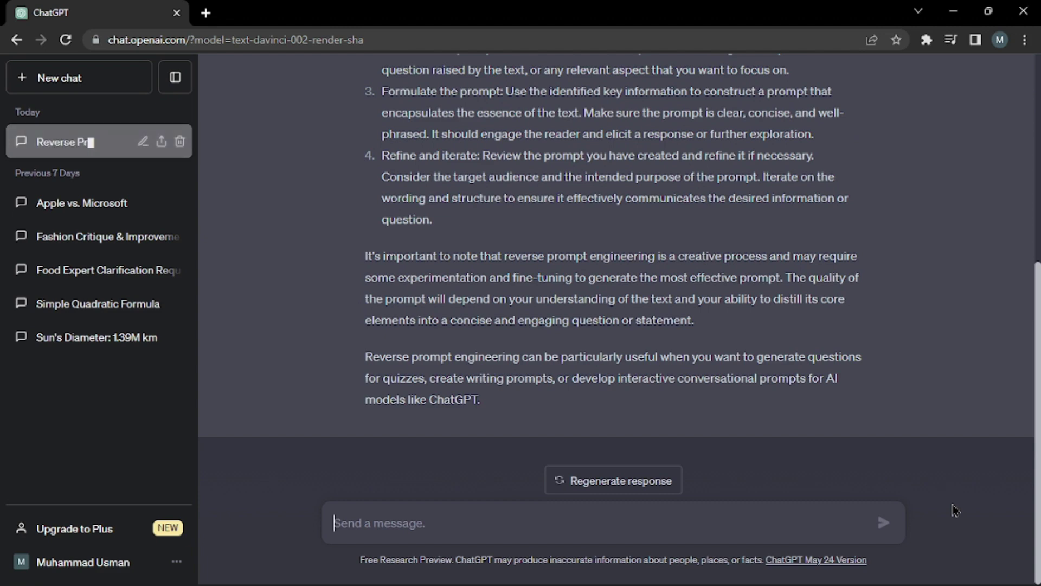
scroll(956, 511, "up", 5)
left_click_drag(381, 252, 465, 428)
left_click(465, 427)
scroll(440, 209, "down", 2)
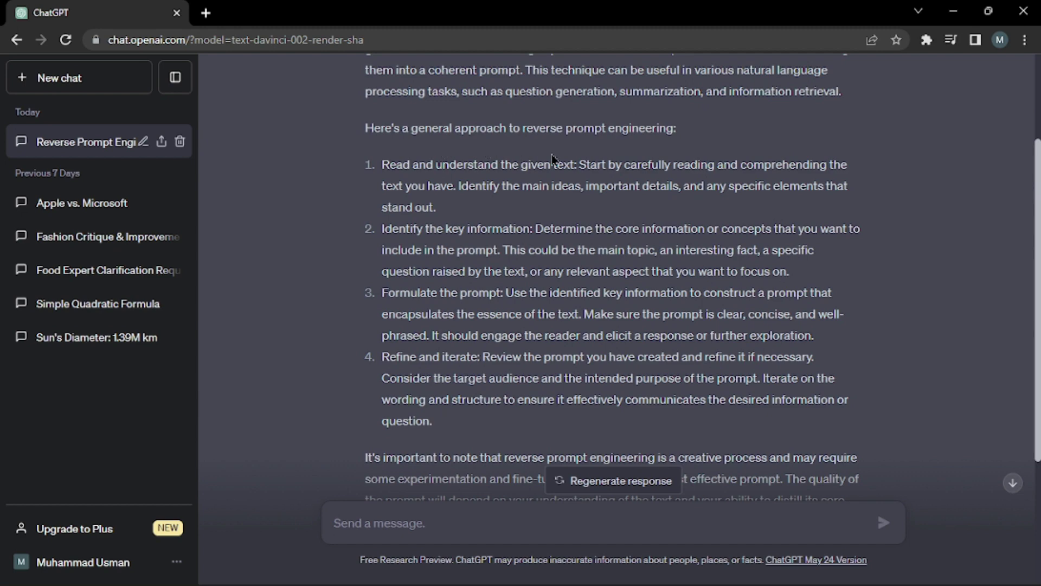
scroll(458, 353, "down", 4)
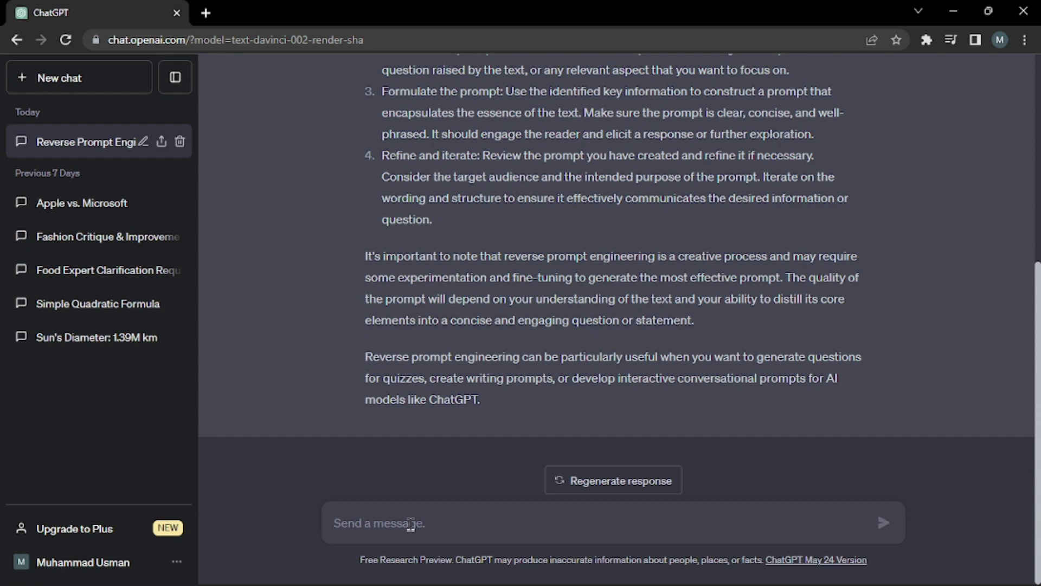
Ask ChatGPT for a simple reverse prompt engineering example
left_click(410, 524)
type("Can you give me a simple example of reverse prompt engineering?")
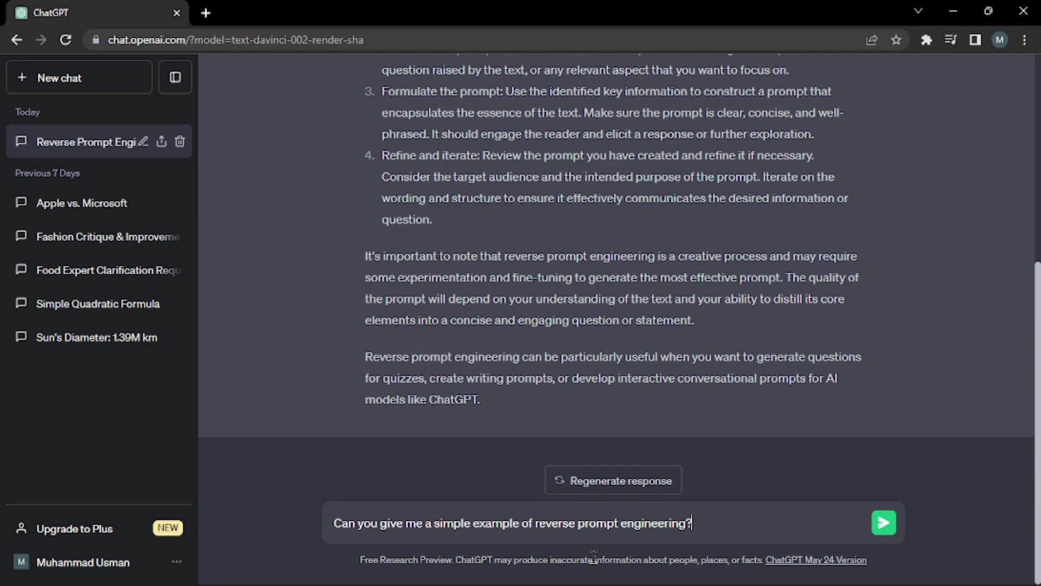
key("Return")
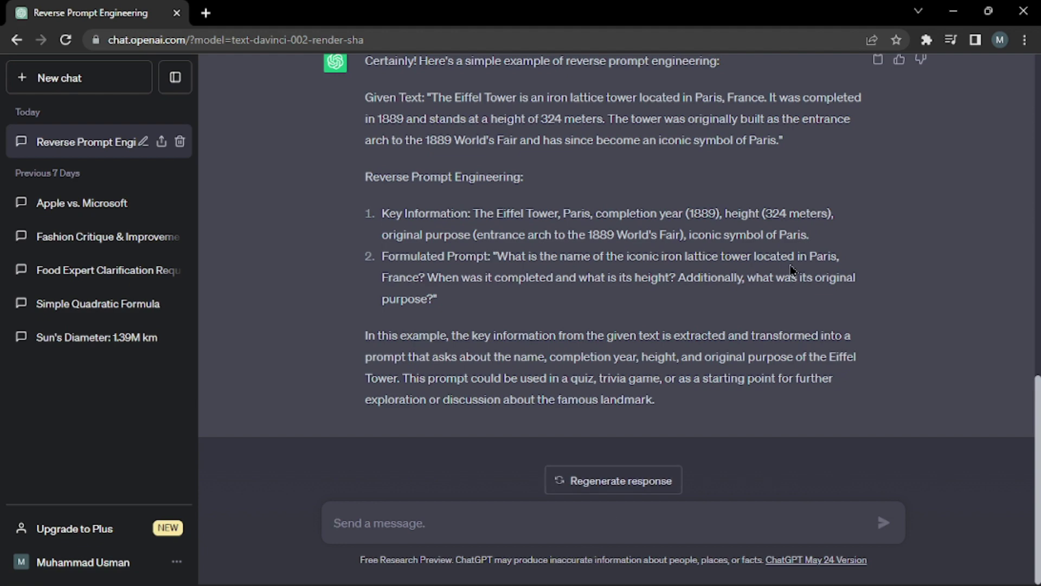
Review the Eiffel Tower example's given text, extracted key information and formulated quiz prompt
scroll(792, 269, "up", 1)
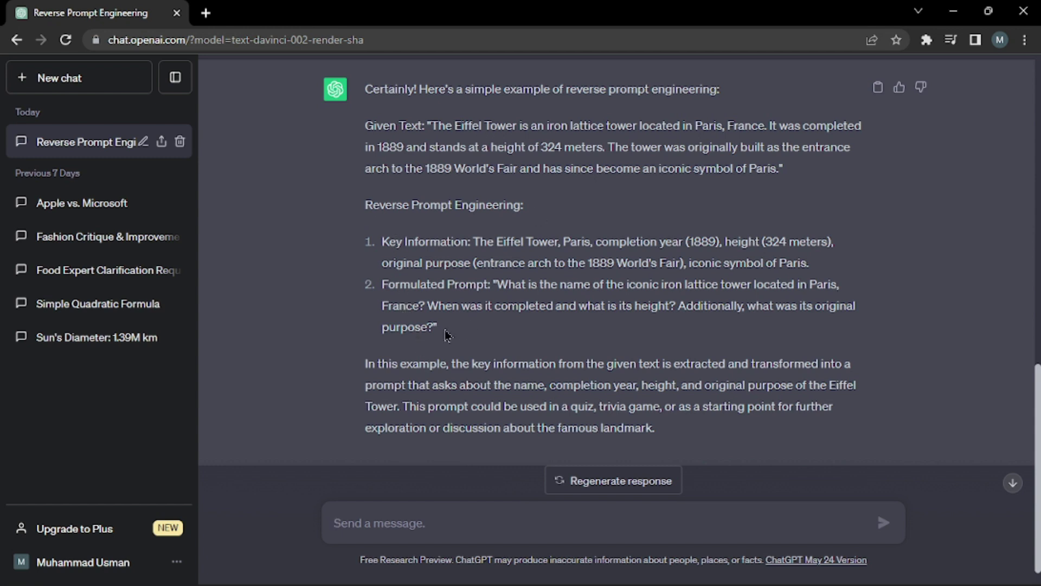
left_click_drag(383, 241, 429, 310)
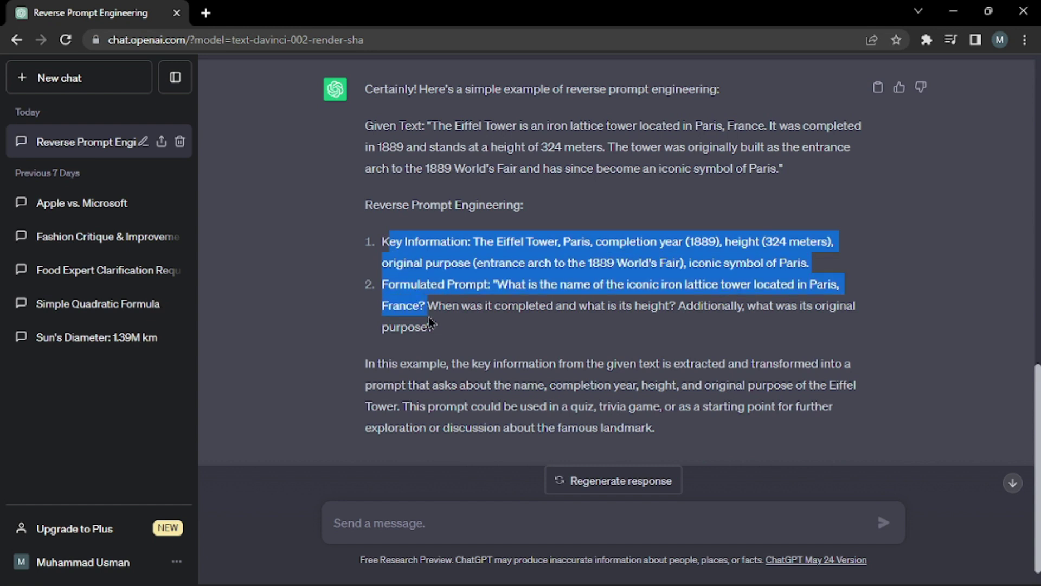
left_click(428, 310)
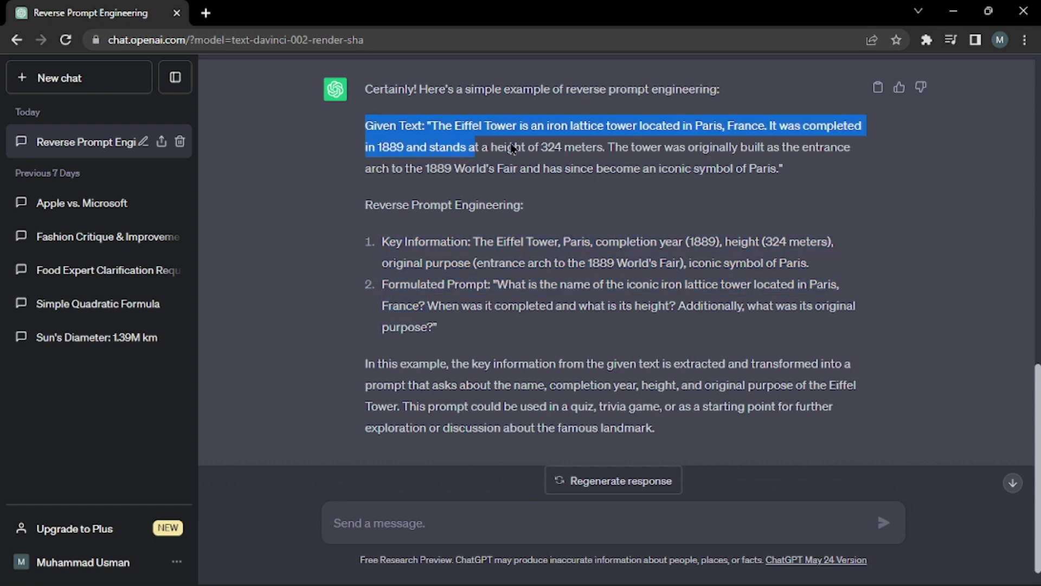
left_click_drag(512, 149, 767, 186)
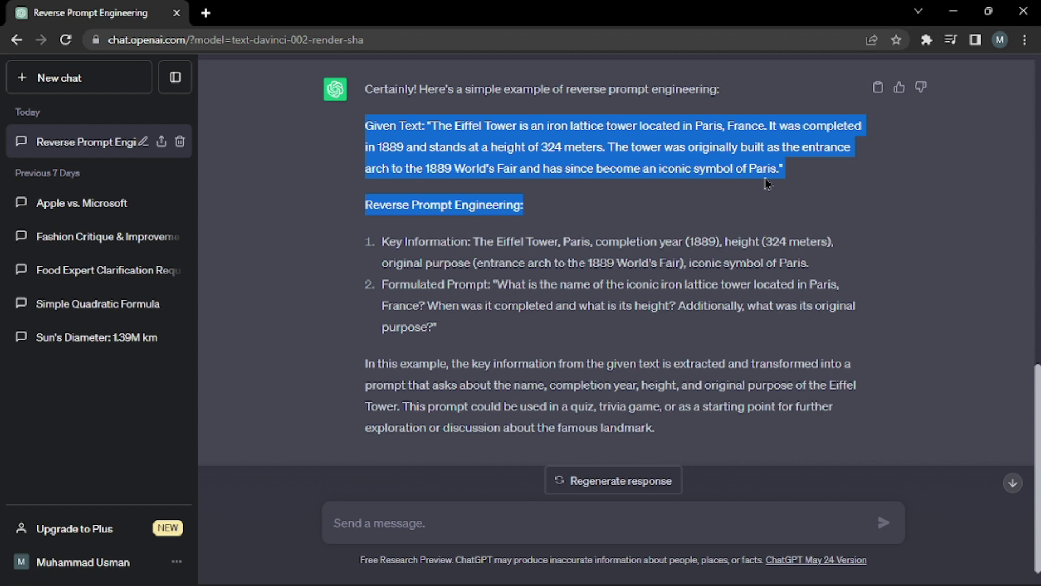
left_click(696, 208)
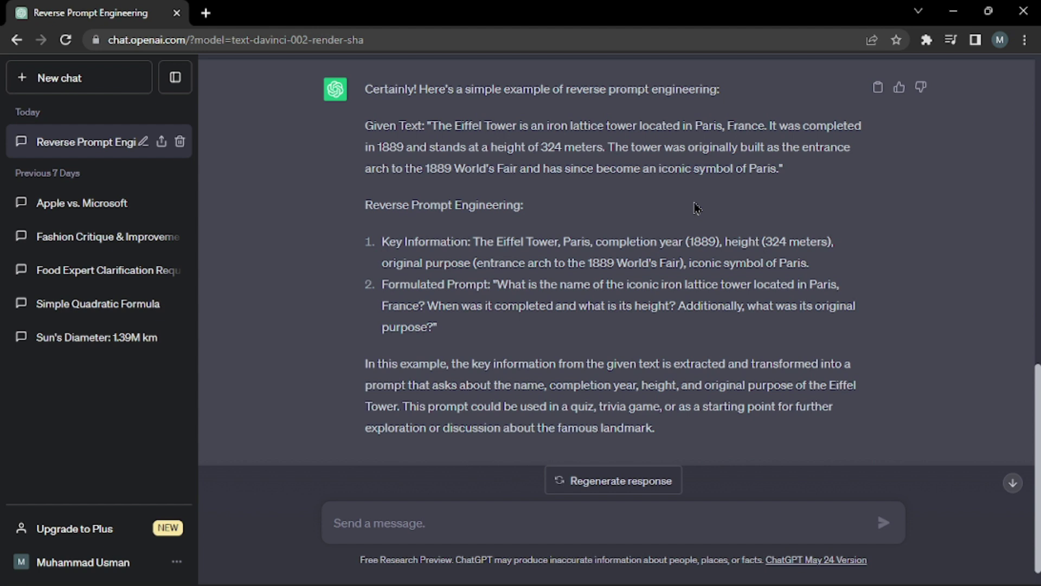
Request a very technical reverse prompt engineering template and read the backpropagation example
left_click(449, 524)
type("Great. Can you create a very technical reverse prompt engineering template?")
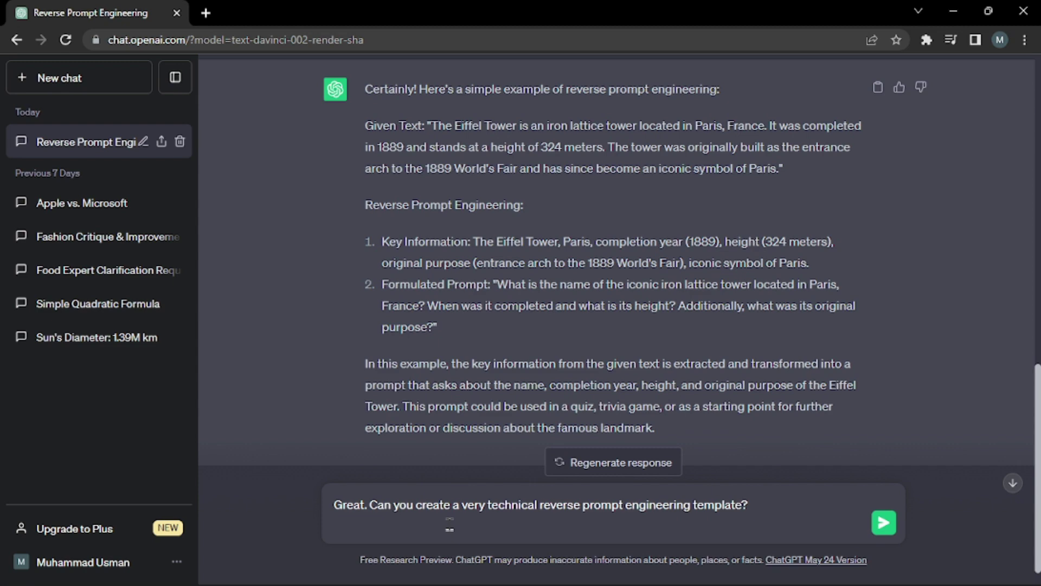
key("Return")
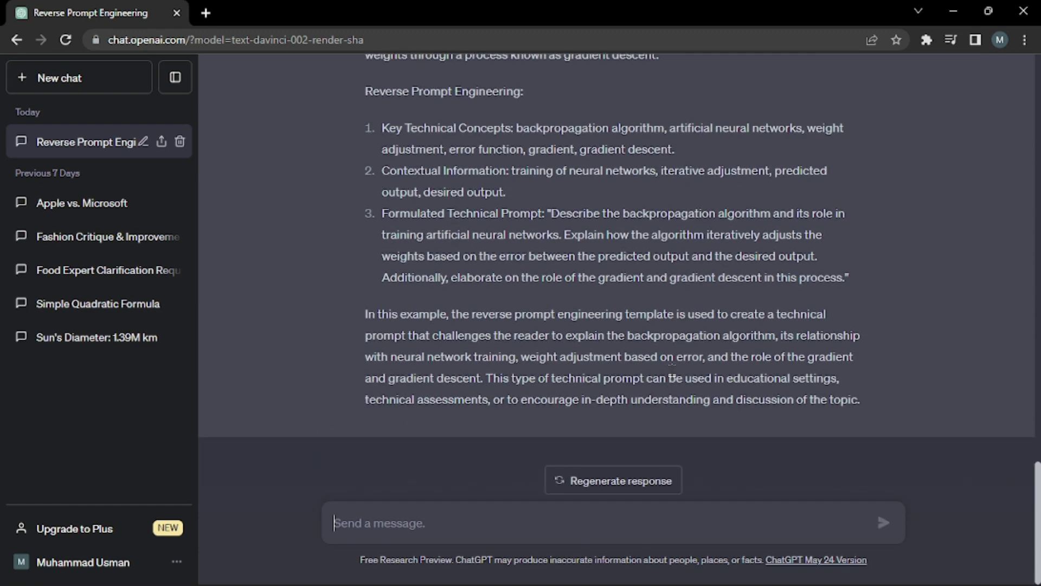
scroll(673, 378, "up", 6)
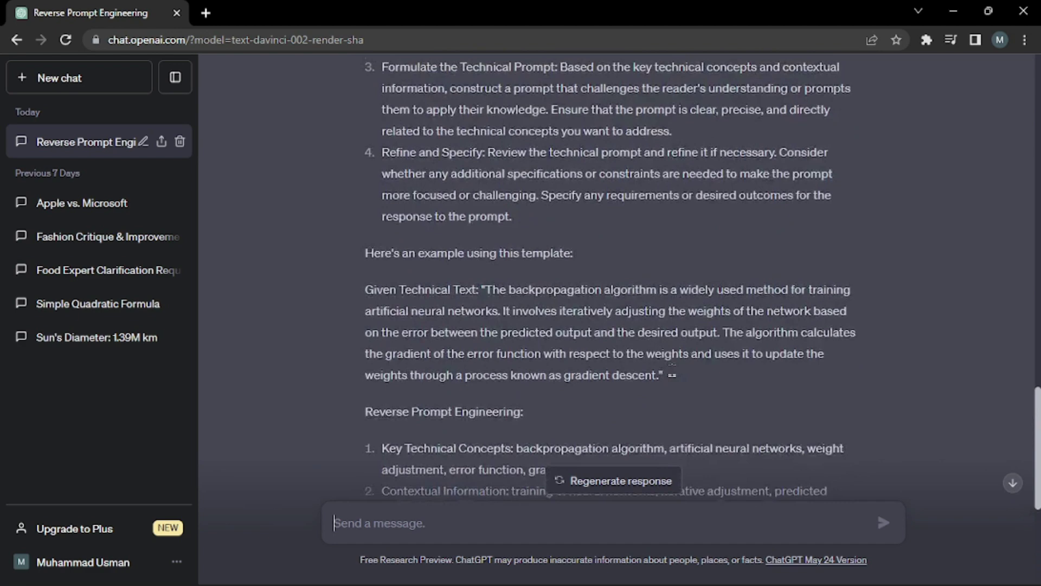
scroll(672, 374, "up", 3)
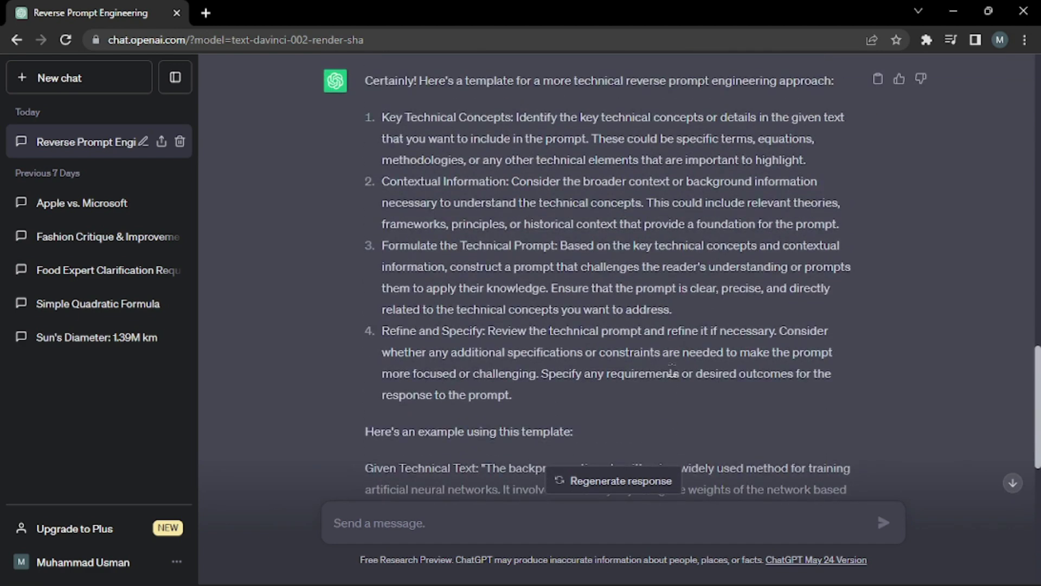
scroll(675, 378, "down", 8)
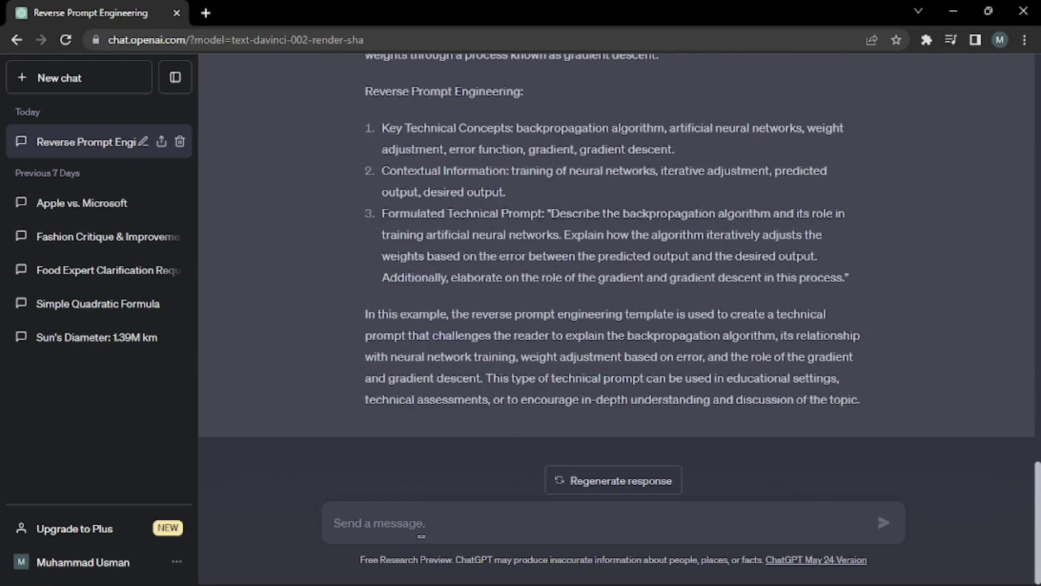
left_click(422, 537)
Send the Apple AirPods copy for reverse prompt engineering and review the reply's Given Text
type("Now reverse prompt engineer the following Apple AirPods Copy - Wireless. Effortless. Magical. With plenty of talk and listen time, voice-activated Siri access, and an available wireless charging case, AirPods deliver an incredible wireless headphone experience. Simply take them out and they're ready to use with all your devices. Put them in your ears and they connect immediately, immersing you in rich, high-quality sound. Just like magic.  . Be sure to capture the tone, syntax, language, and writing style of the text for the prompt you come up with.")
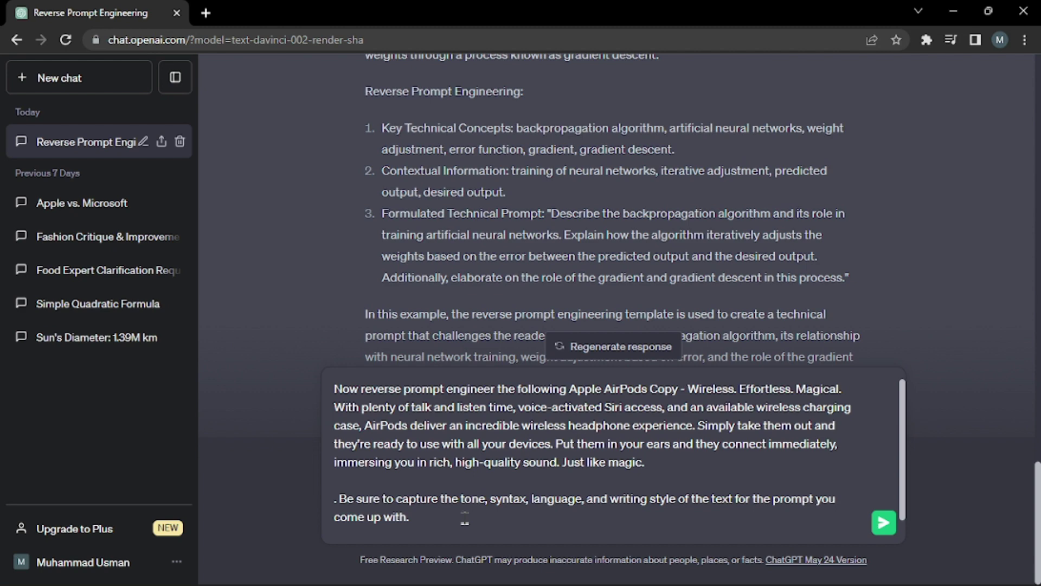
key("Return")
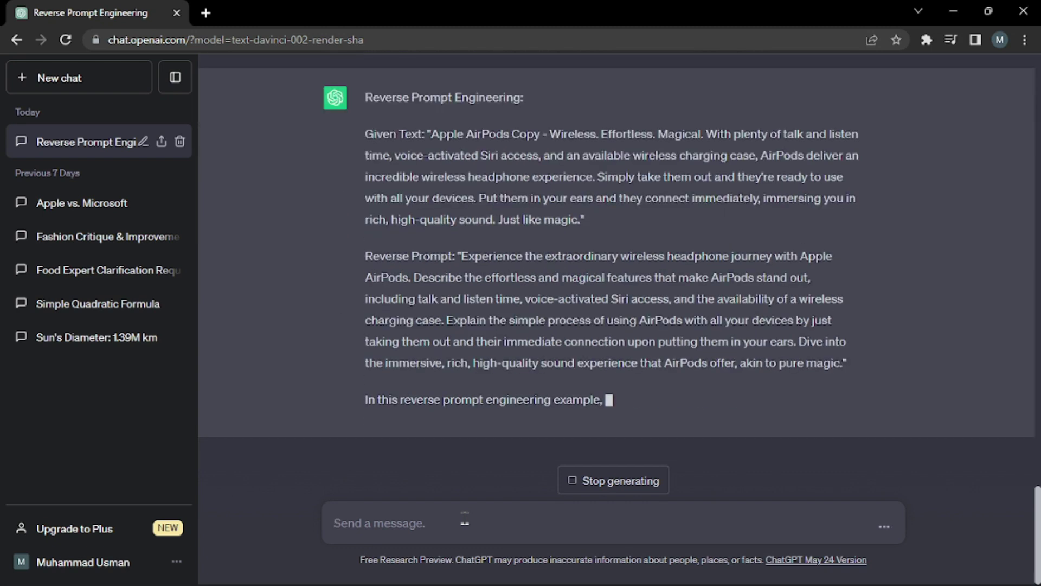
scroll(707, 398, "up", 2)
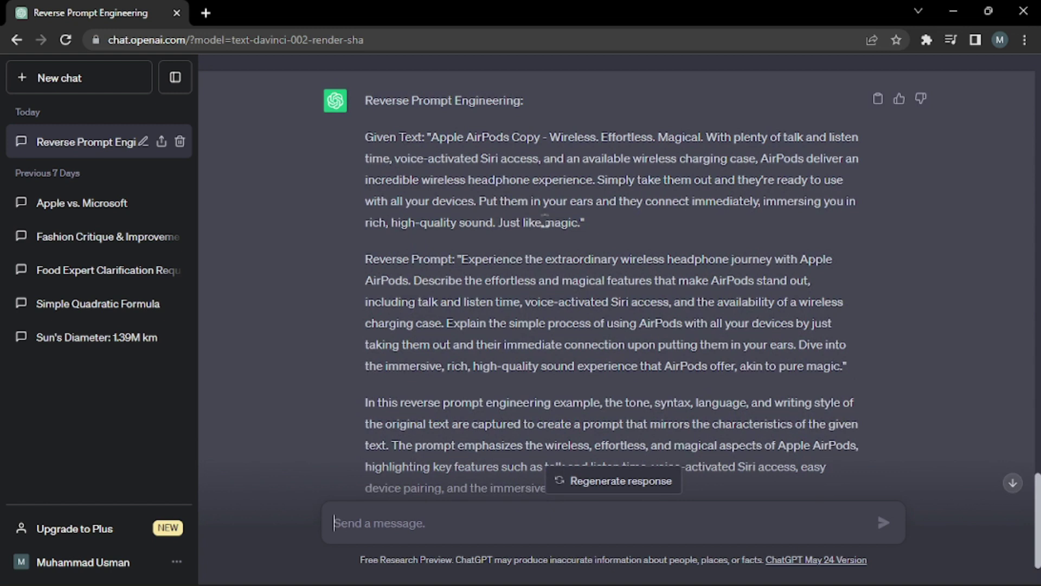
left_click_drag(429, 137, 598, 240)
Copy the Reverse Prompt paragraph, test-paste it into the message box, and start a new chat
left_click(599, 240)
triple_click(485, 274)
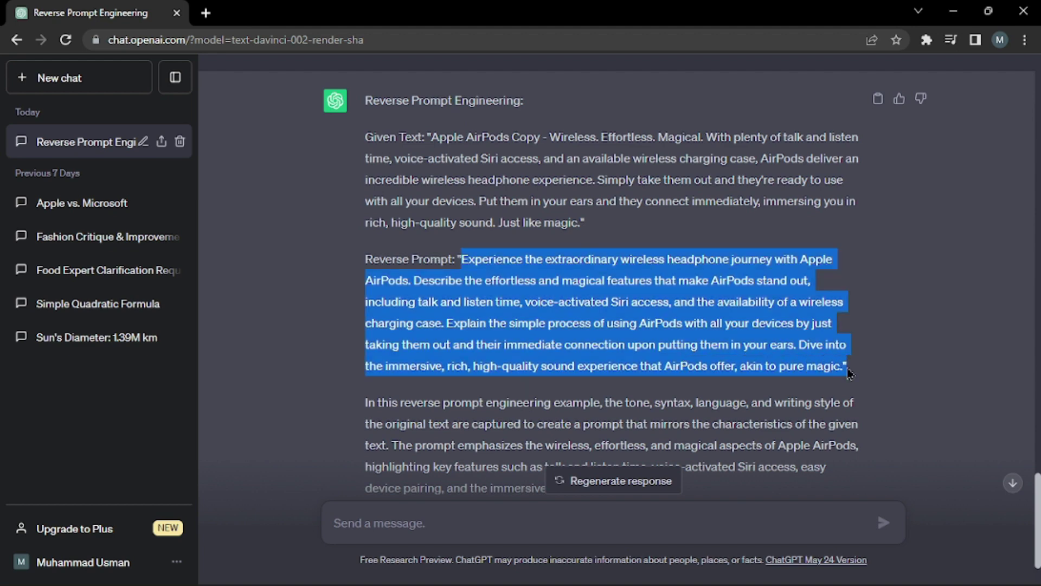
left_click(355, 281)
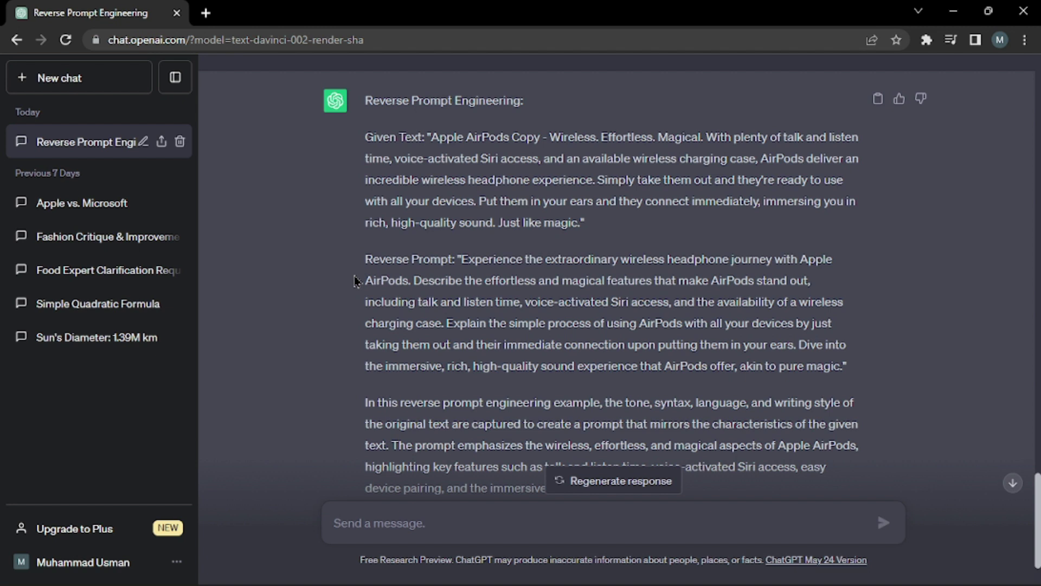
left_click_drag(460, 259, 854, 370)
key("ctrl+c")
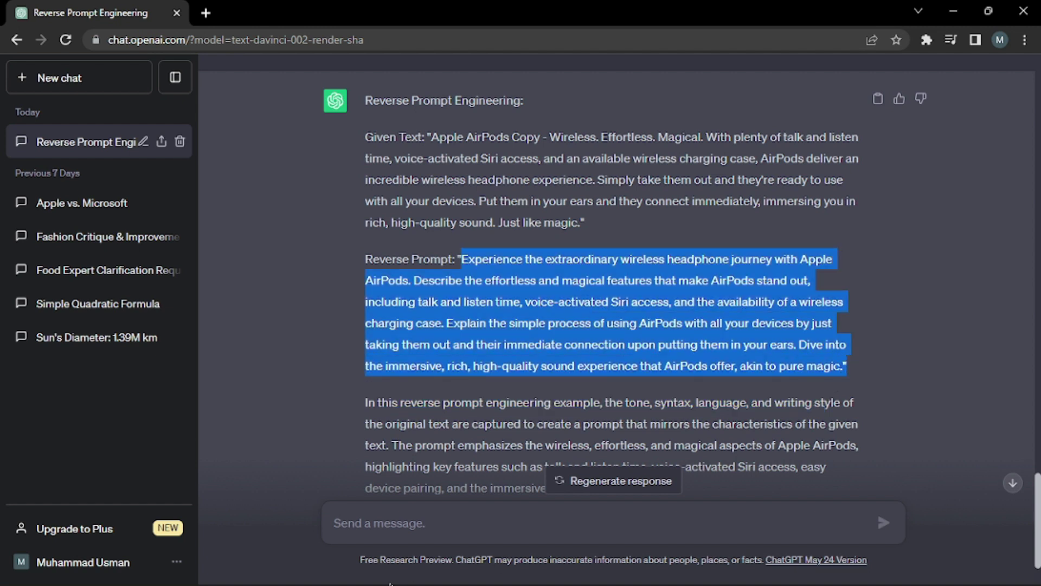
left_click(378, 538)
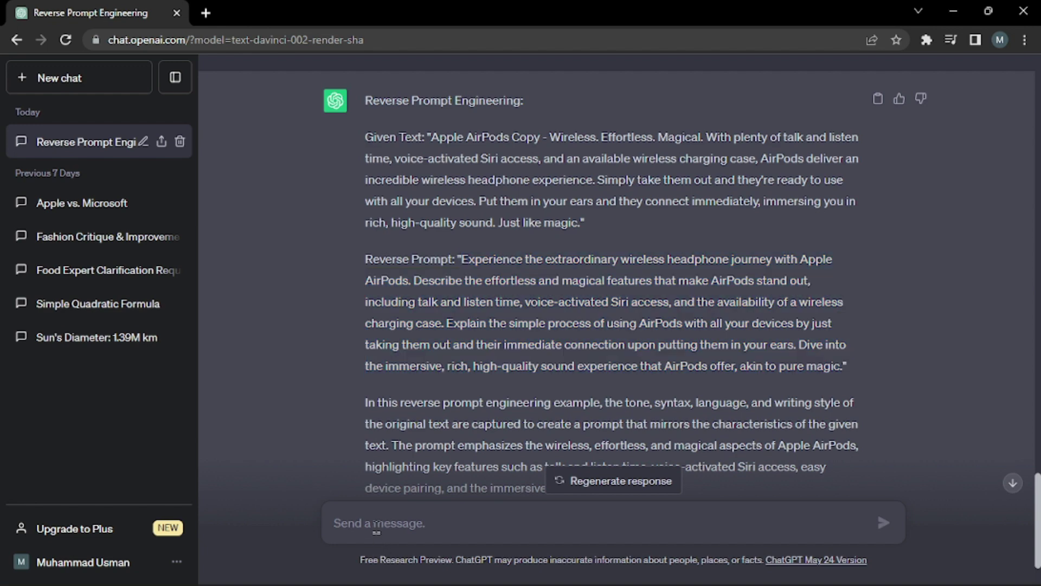
key("ctrl+v")
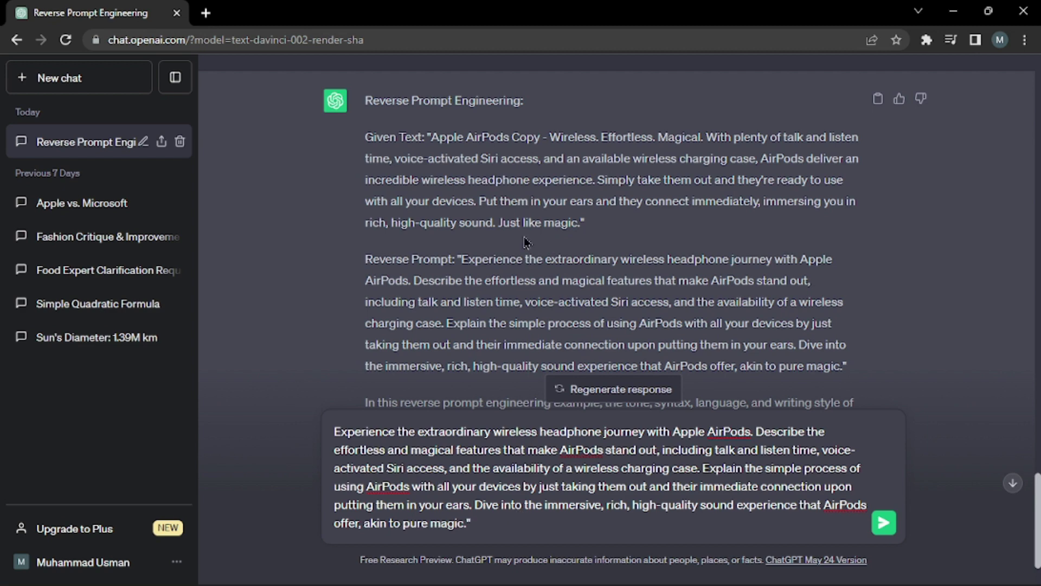
left_click(70, 81)
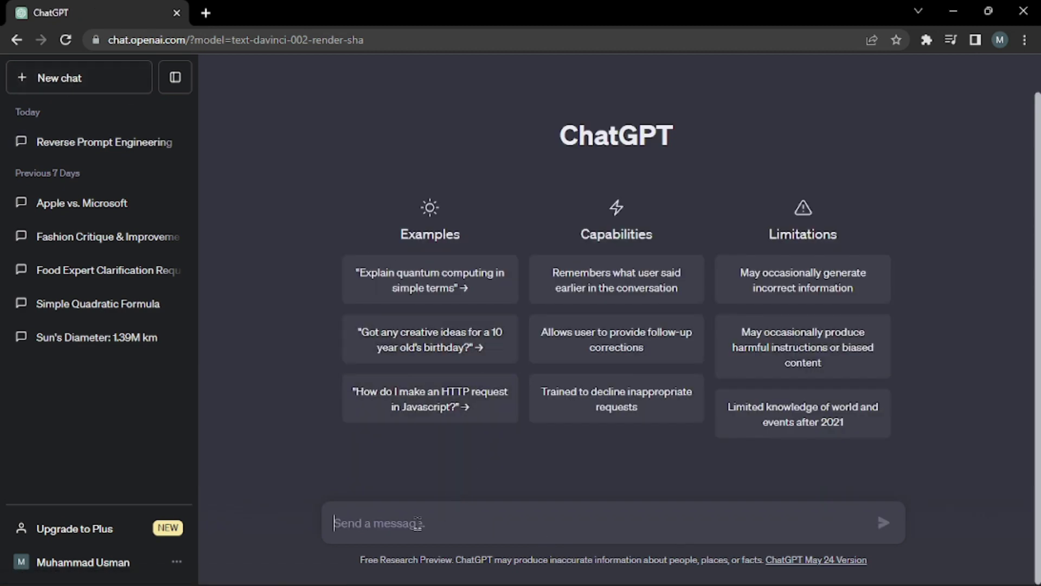
Send the Reverse Prompt in the new chat to generate an AirPods article
key("ctrl+v")
key("Return")
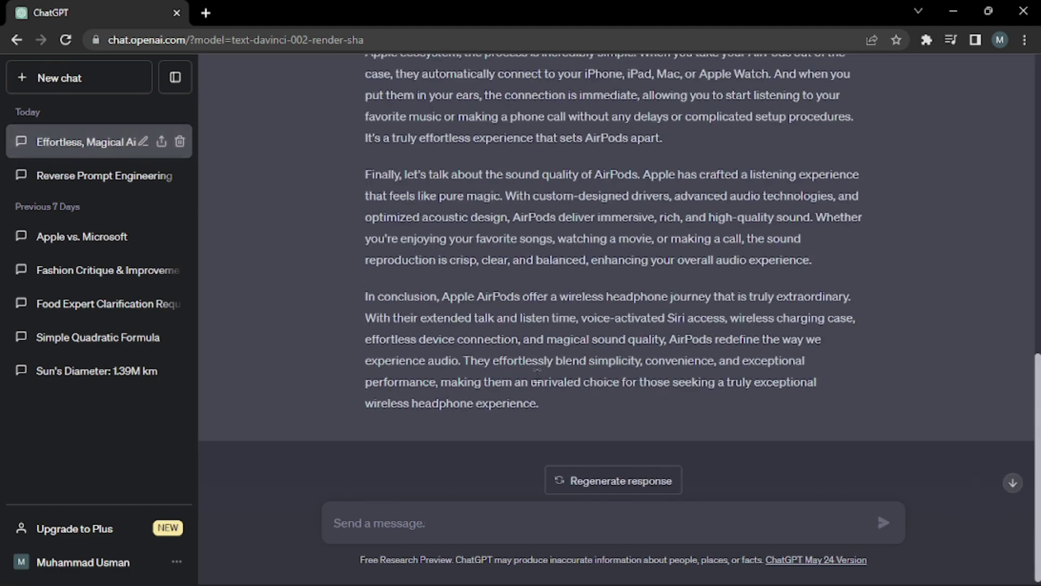
scroll(537, 374, "up", 10)
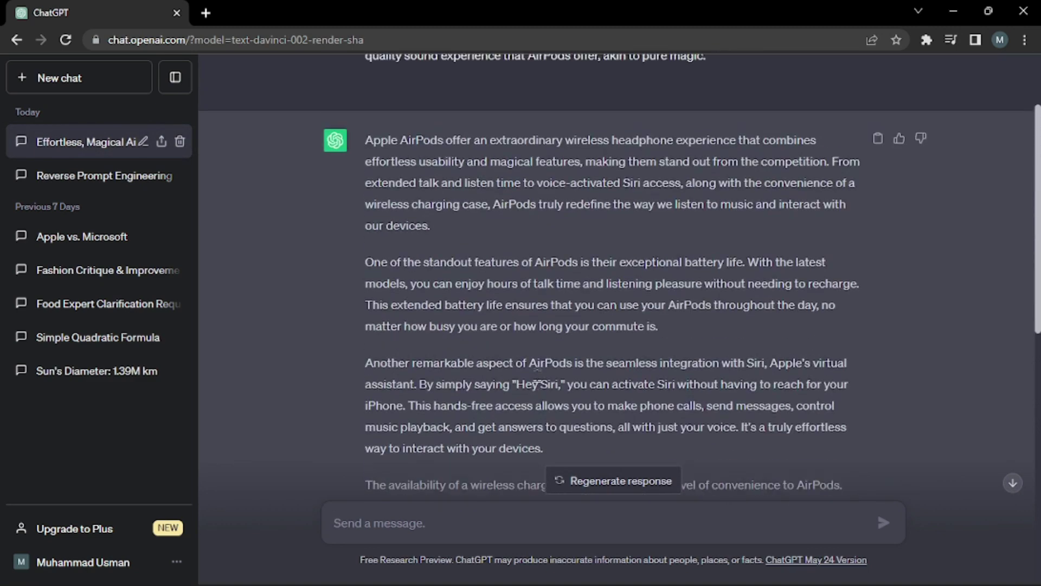
scroll(456, 305, "up", 1)
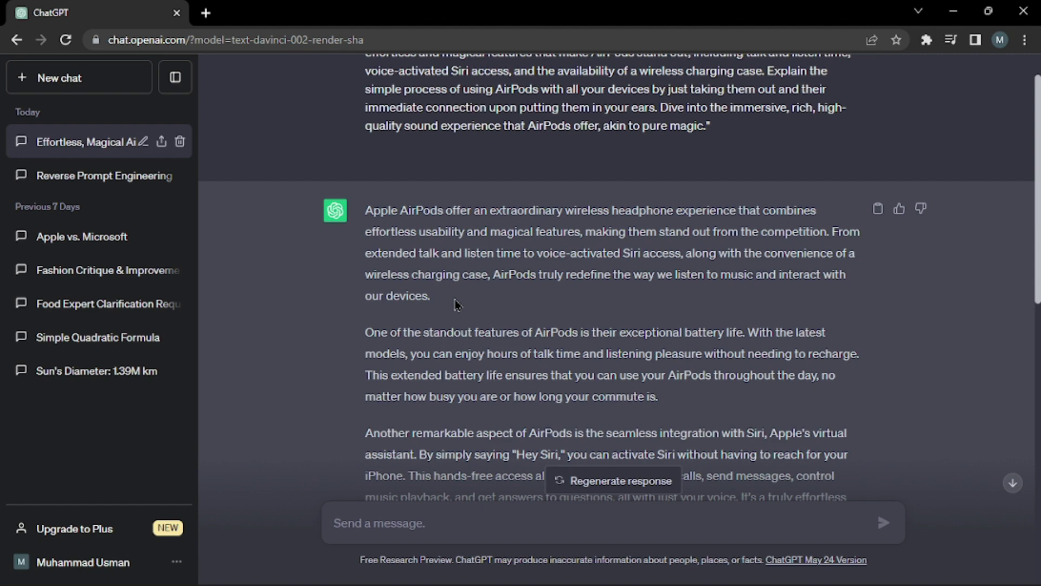
scroll(569, 336, "down", 1)
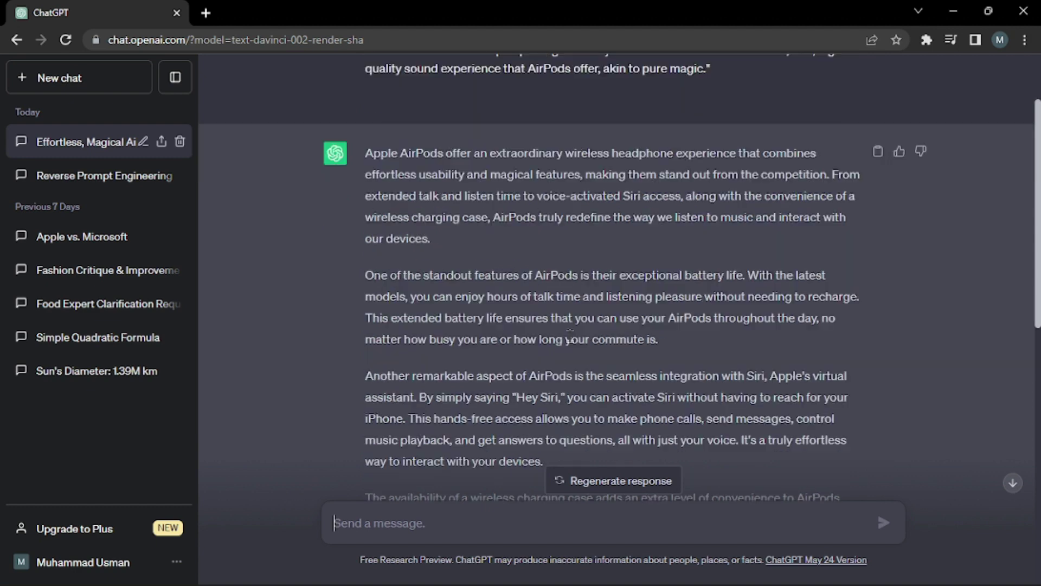
scroll(569, 330, "down", 1)
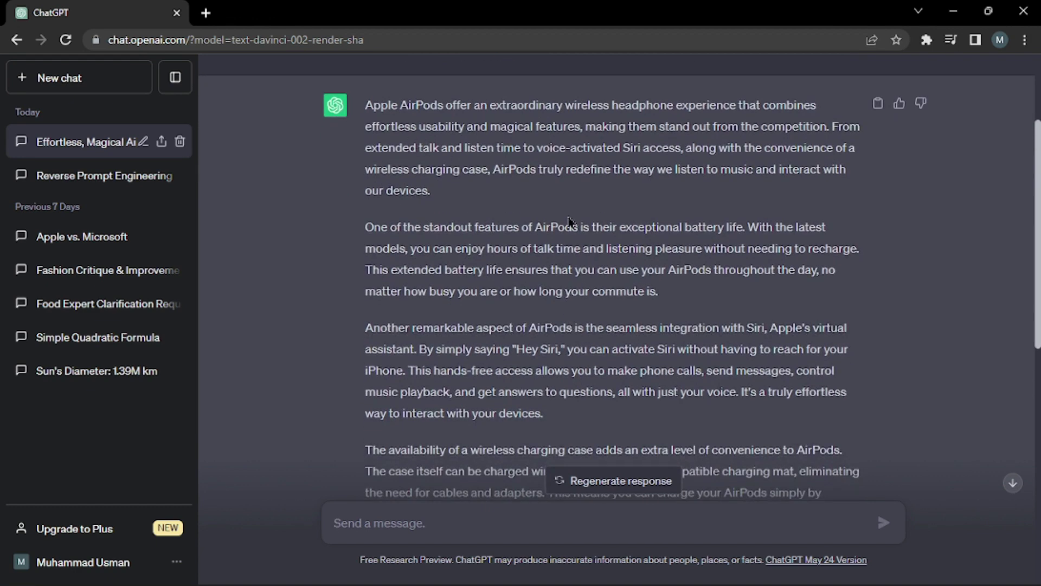
scroll(571, 219, "down", 1)
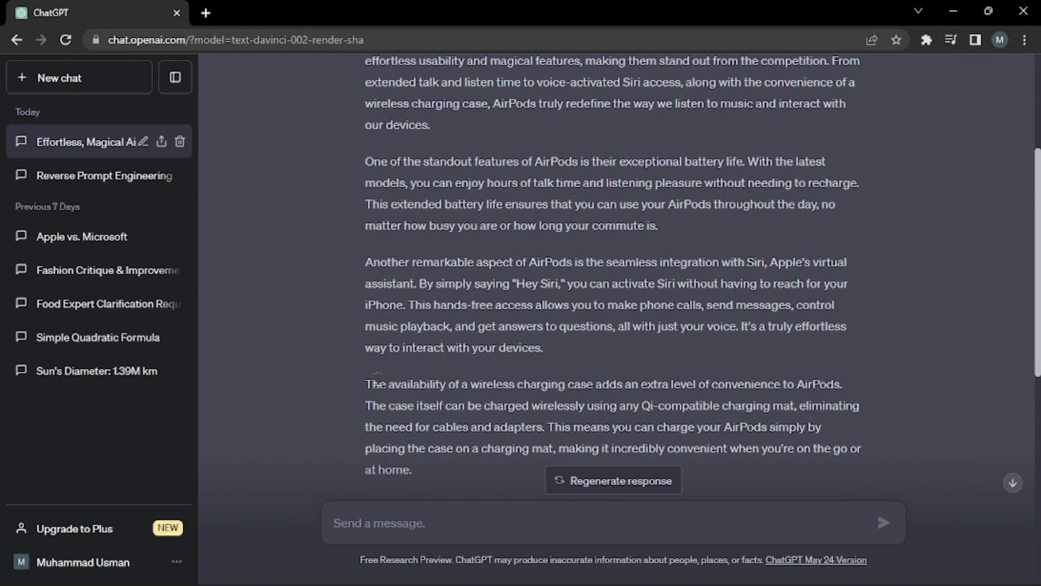
Read through the article's wireless charging, device pairing and sound quality paragraphs
left_click_drag(368, 384, 470, 385)
left_click(470, 396)
left_click_drag(661, 263, 767, 263)
scroll(560, 320, "down", 3)
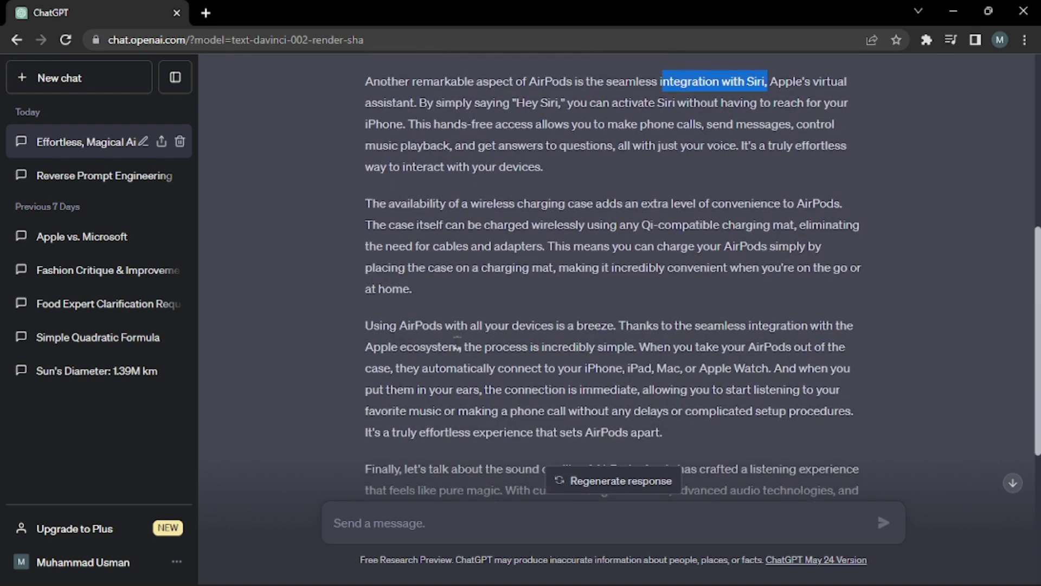
scroll(593, 428, "down", 3)
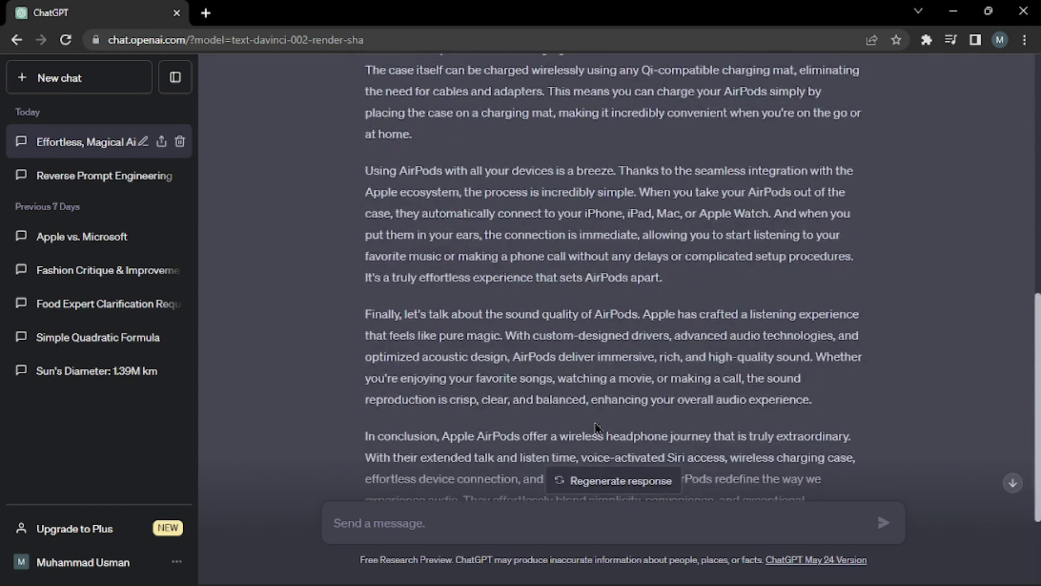
scroll(457, 388, "down", 2)
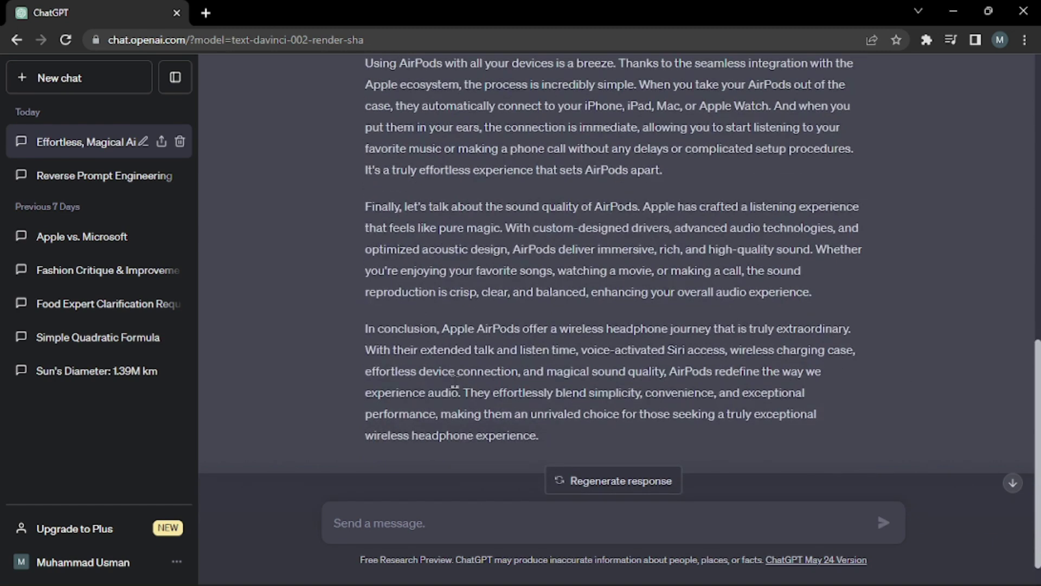
scroll(621, 334, "down", 1)
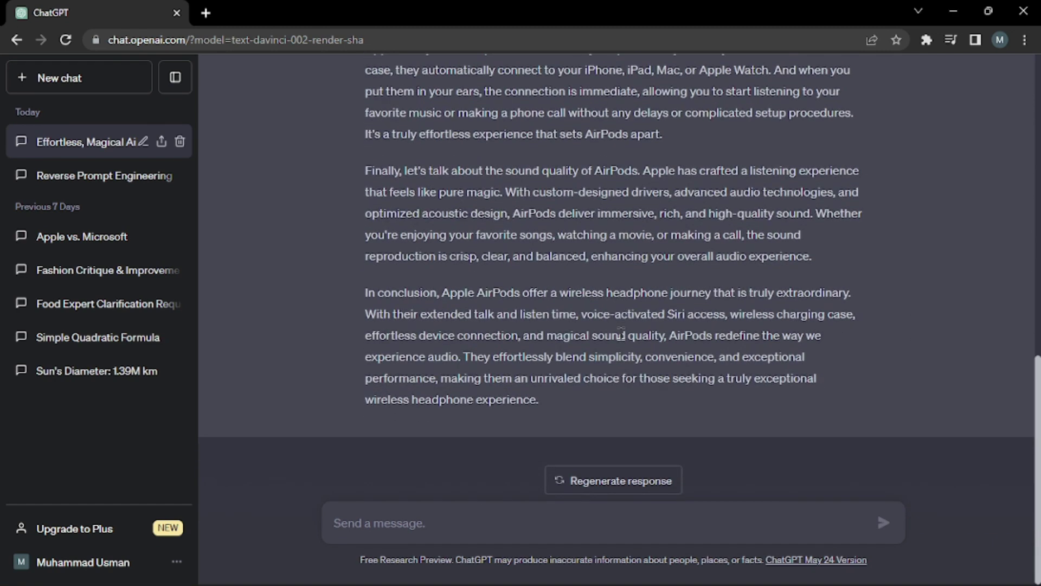